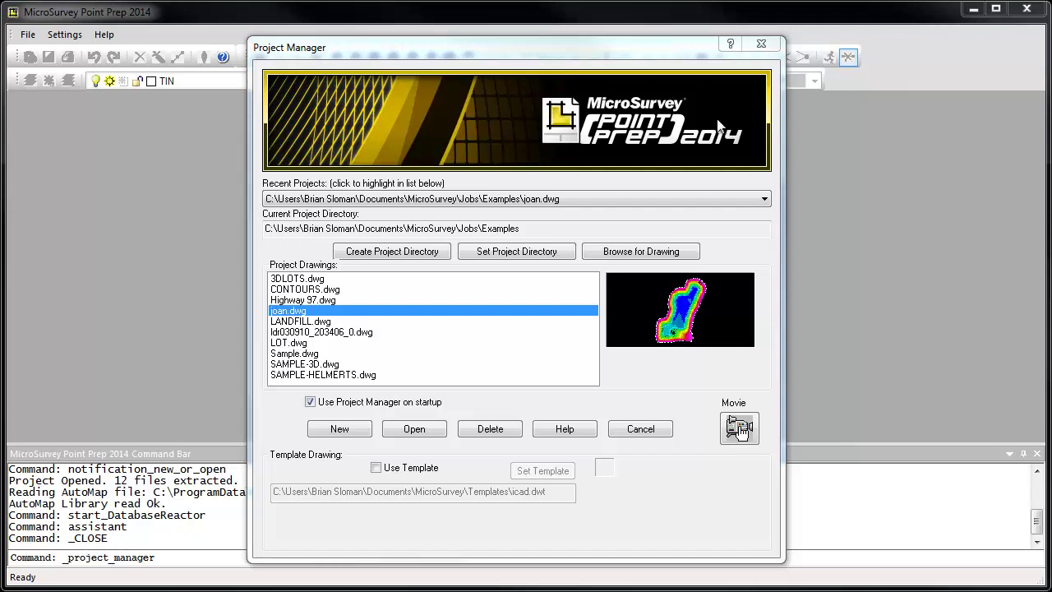
Open joan.dwg from the Examples project's drawing list in Project Manager.
drag(359, 228, 530, 231)
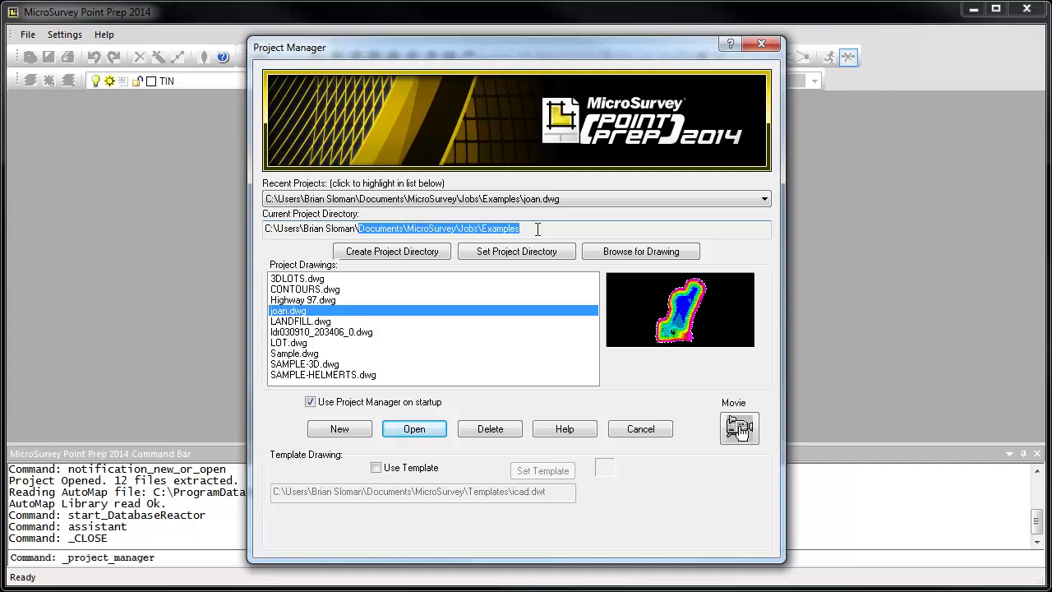
click(537, 229)
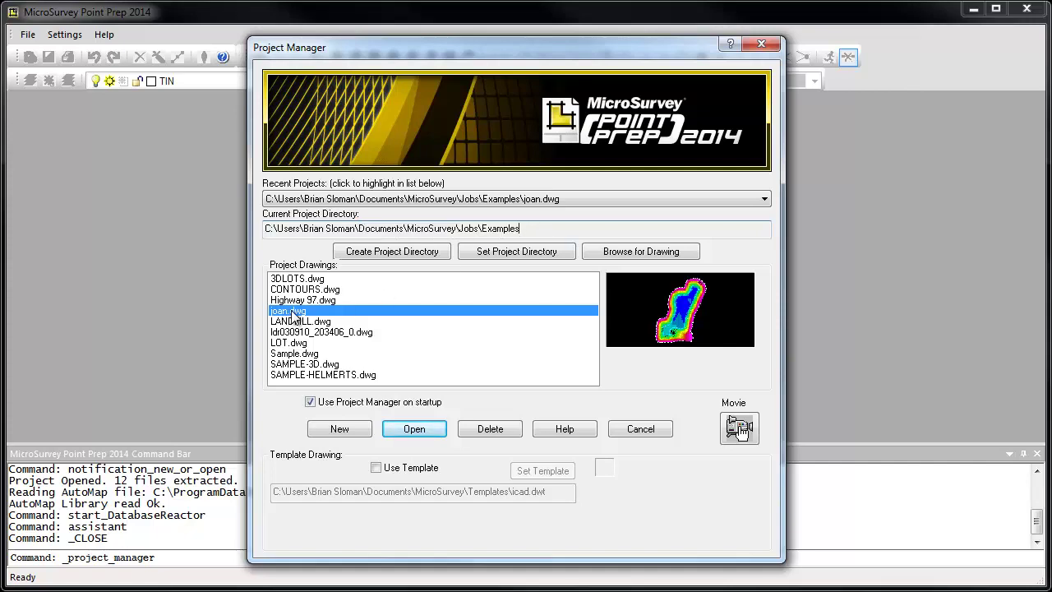
click(414, 428)
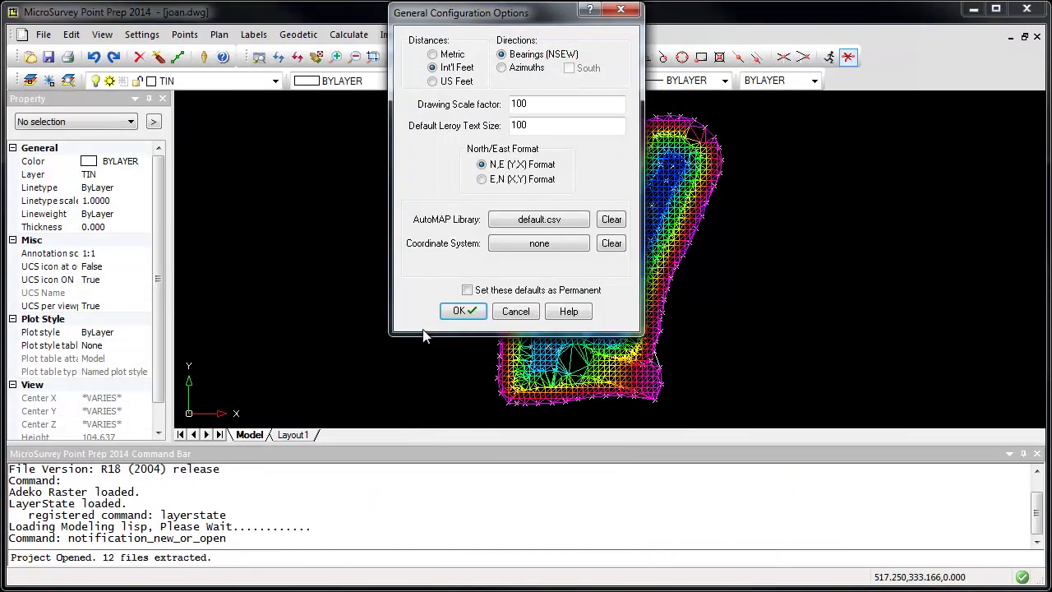
Accept the General Configuration Options and close the Toolbox to reveal the TIN.
click(459, 313)
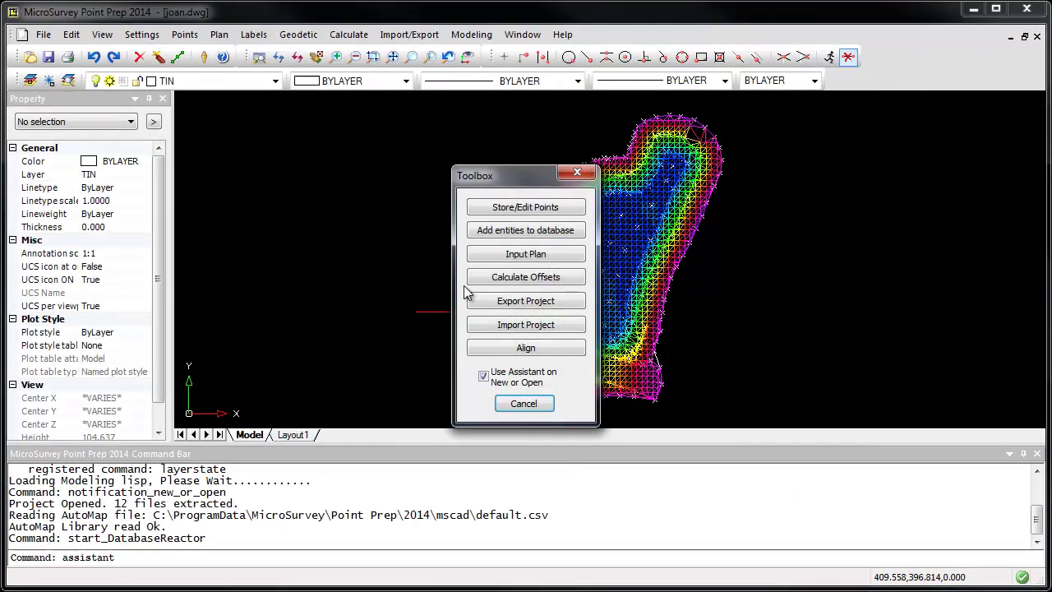
click(576, 174)
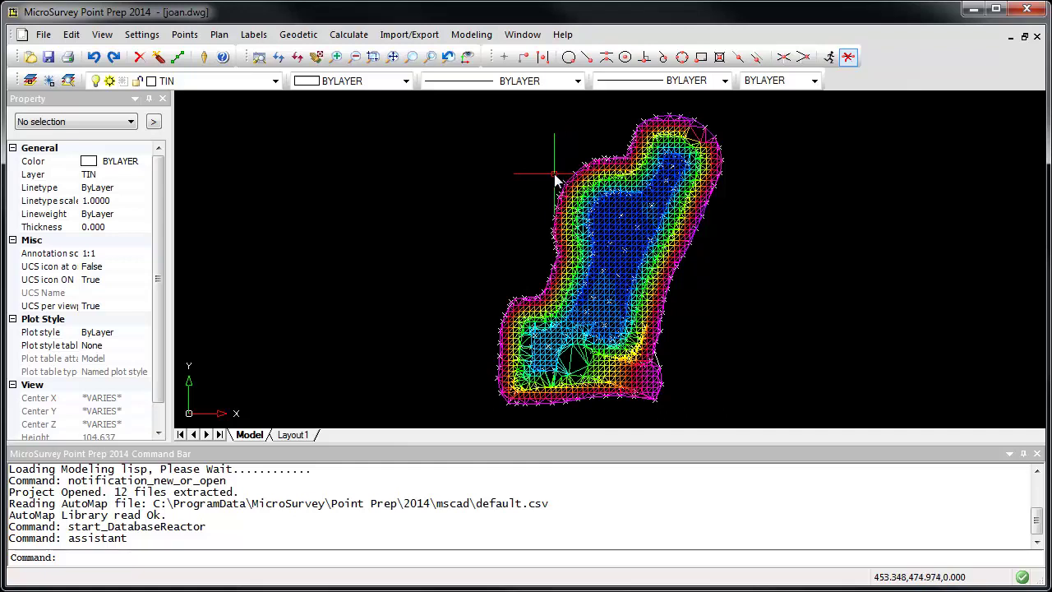
Render the TIN surface in the 3D Viewer via View > Rendering > Render.
click(102, 38)
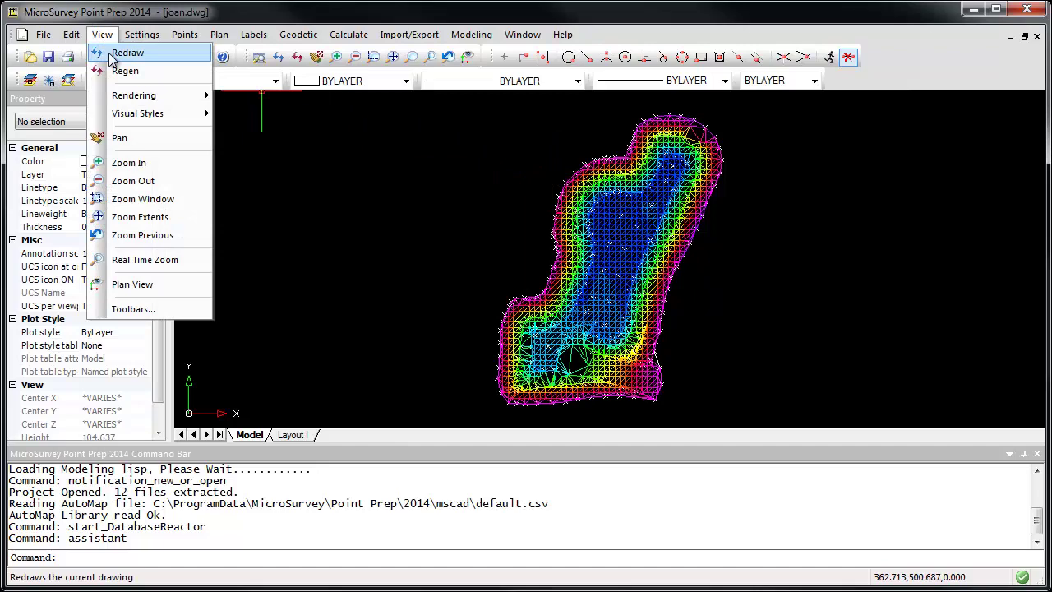
mouse_move(144, 95)
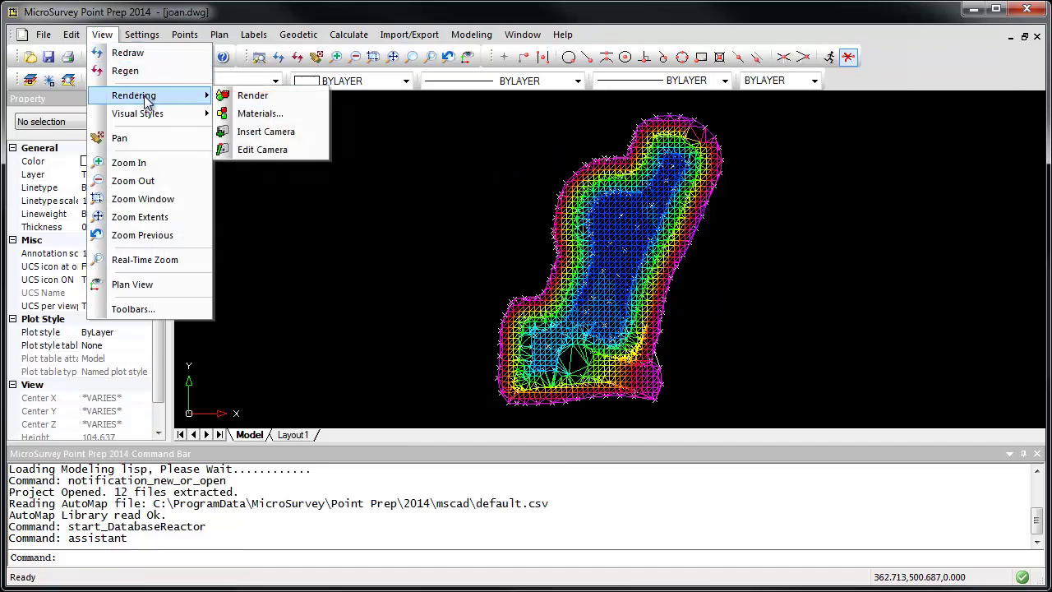
click(264, 97)
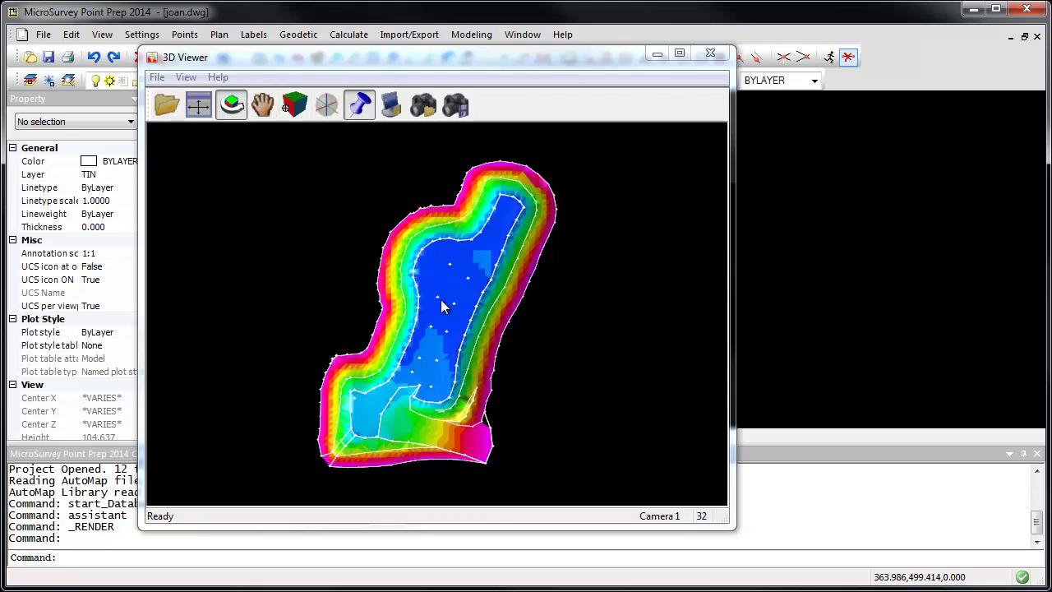
Orbit and zoom in for a closer oblique perspective of the rendered surface.
drag(440, 299, 419, 360)
drag(517, 219, 618, 237)
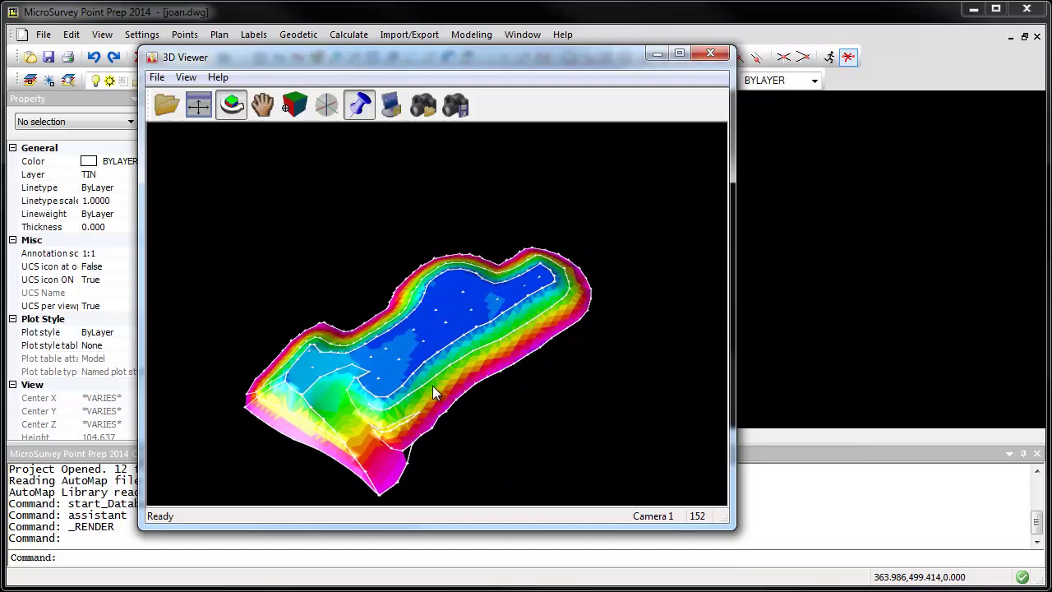
scroll(372, 461, up, 5)
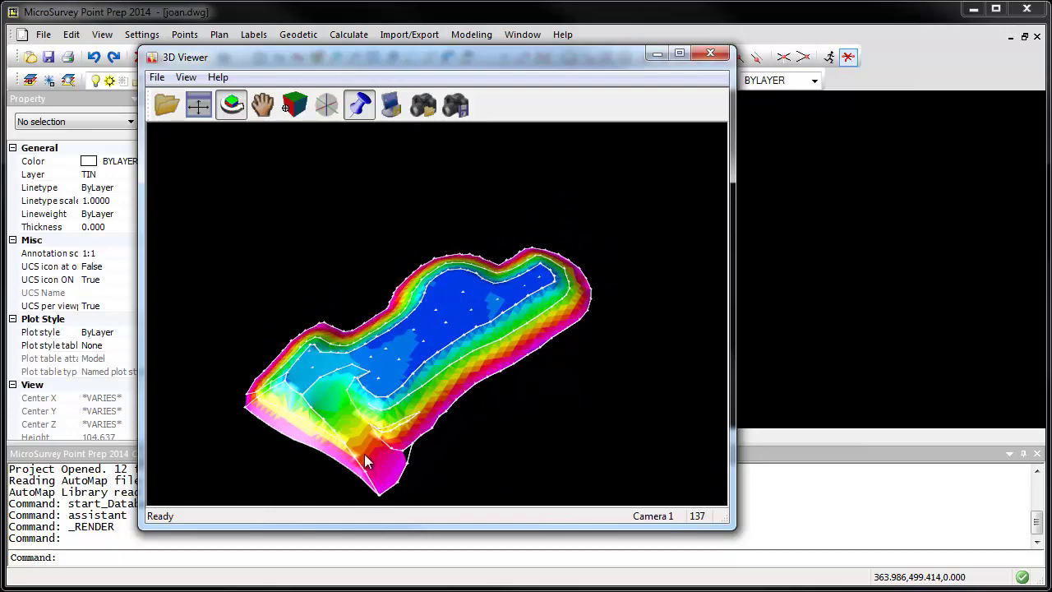
drag(383, 442, 477, 300)
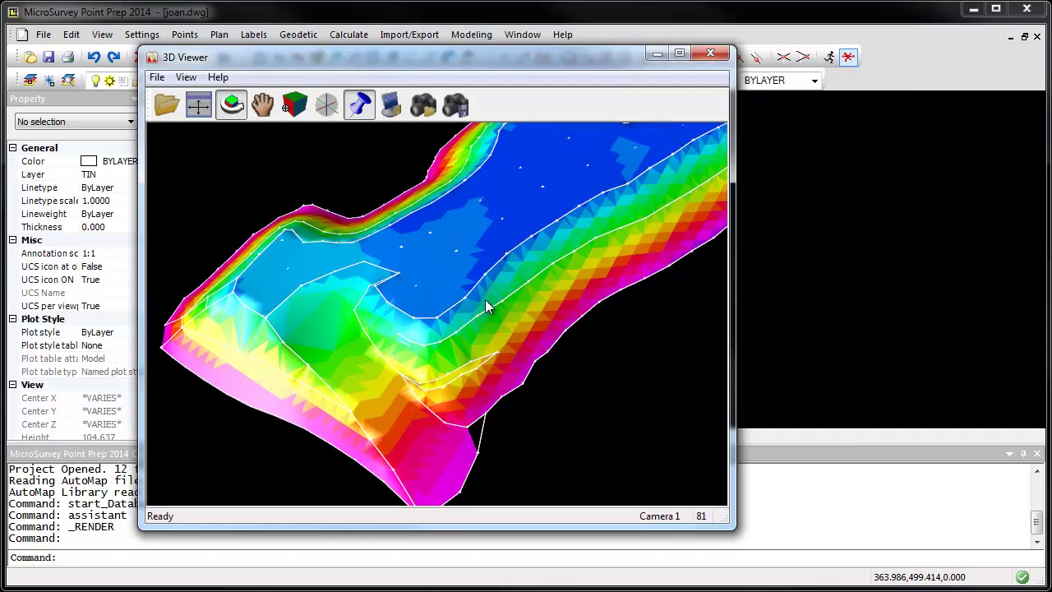
Save the current camera view, orbit away, then reload the saved camera.
click(456, 107)
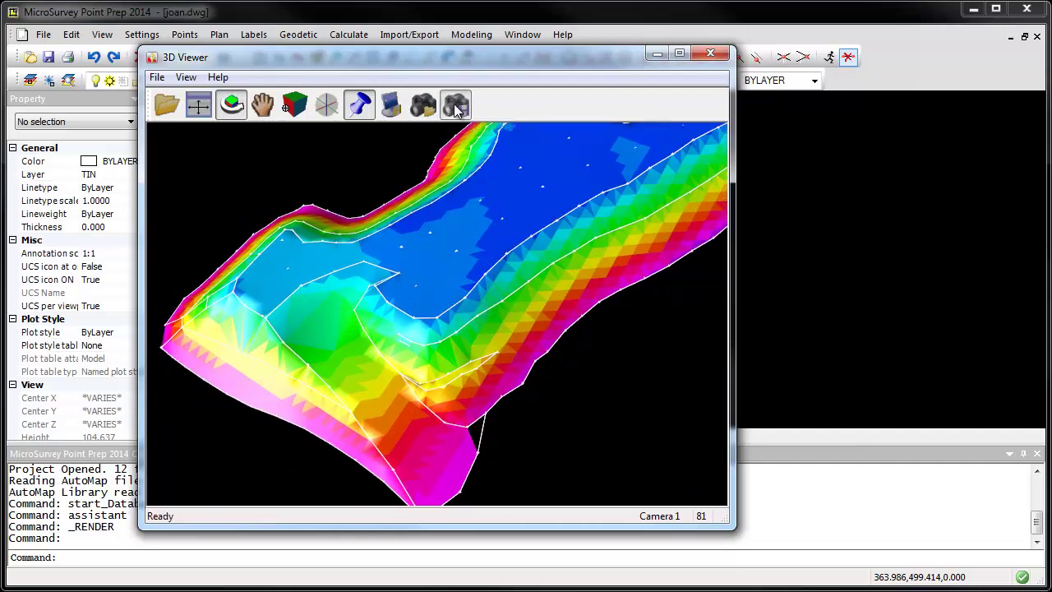
drag(388, 353, 419, 238)
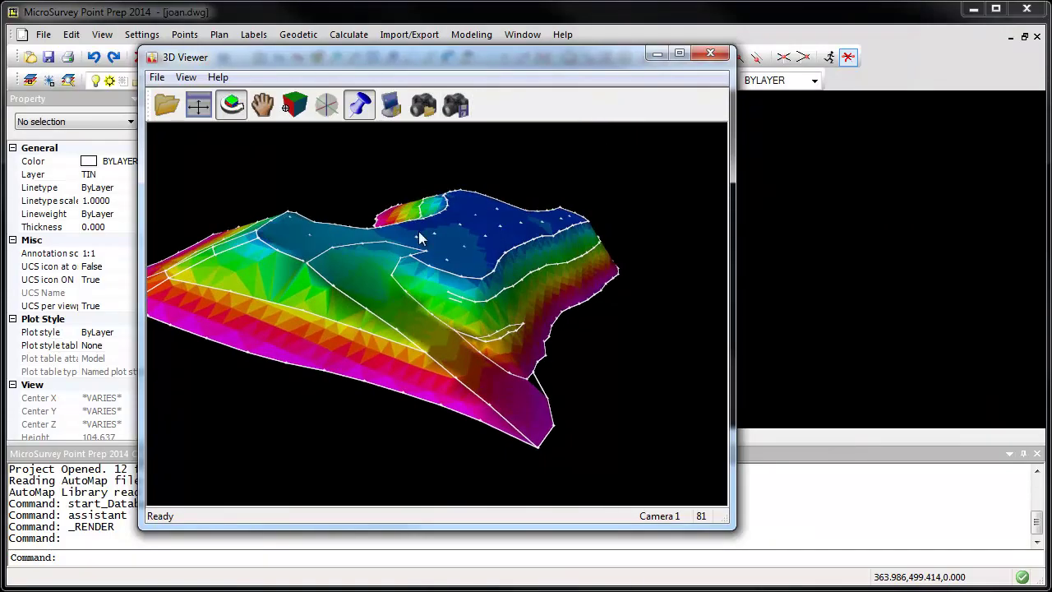
click(425, 107)
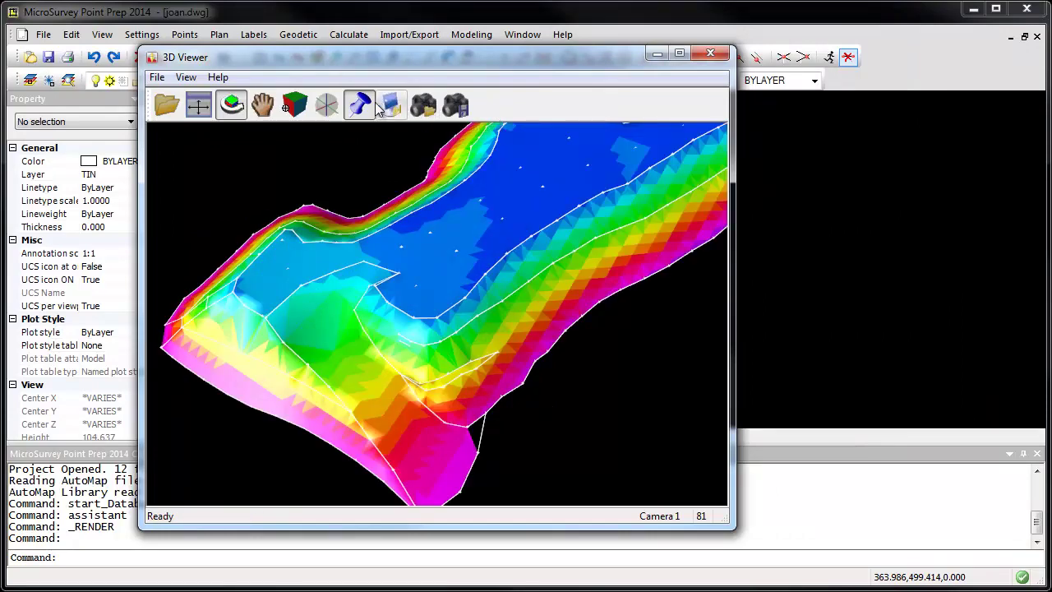
Check the viewer's View > Active Camera menu and close it unchanged.
click(185, 77)
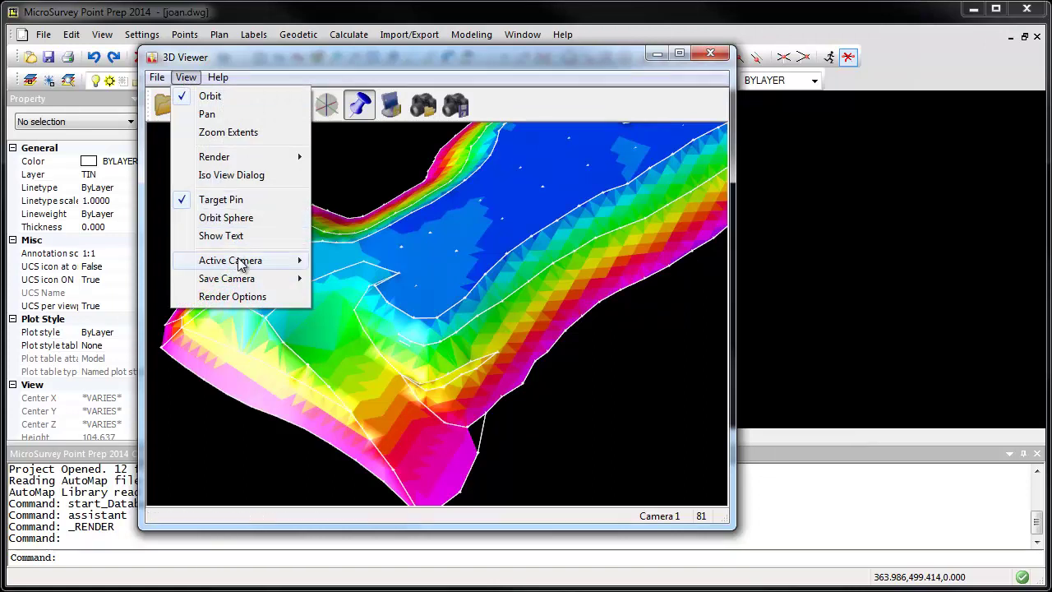
mouse_move(241, 263)
click(190, 77)
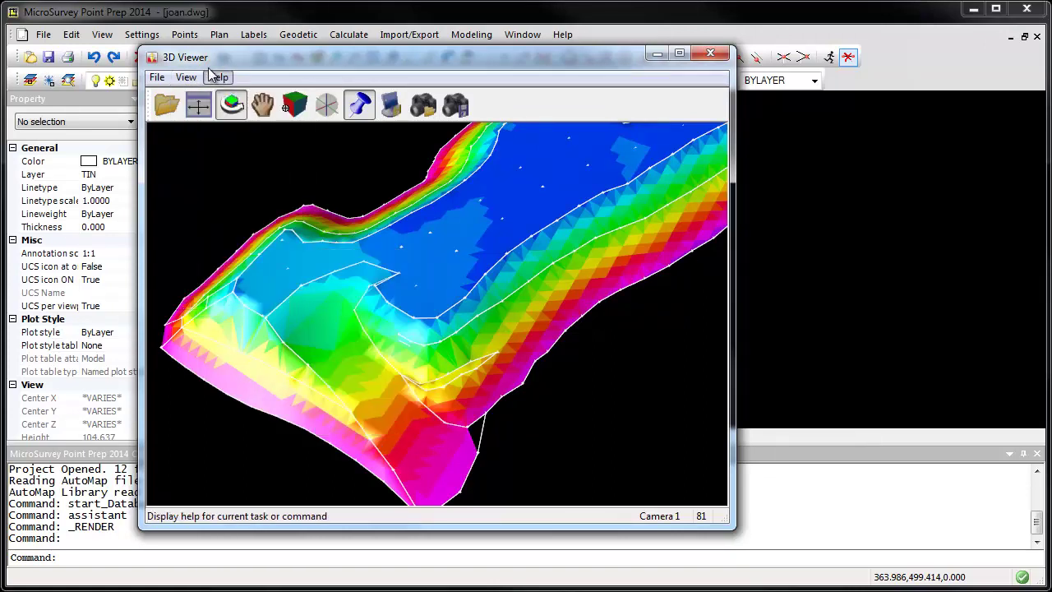
Switch to the top preset viewpoint, zoom out, and close the 3D Viewer.
click(295, 107)
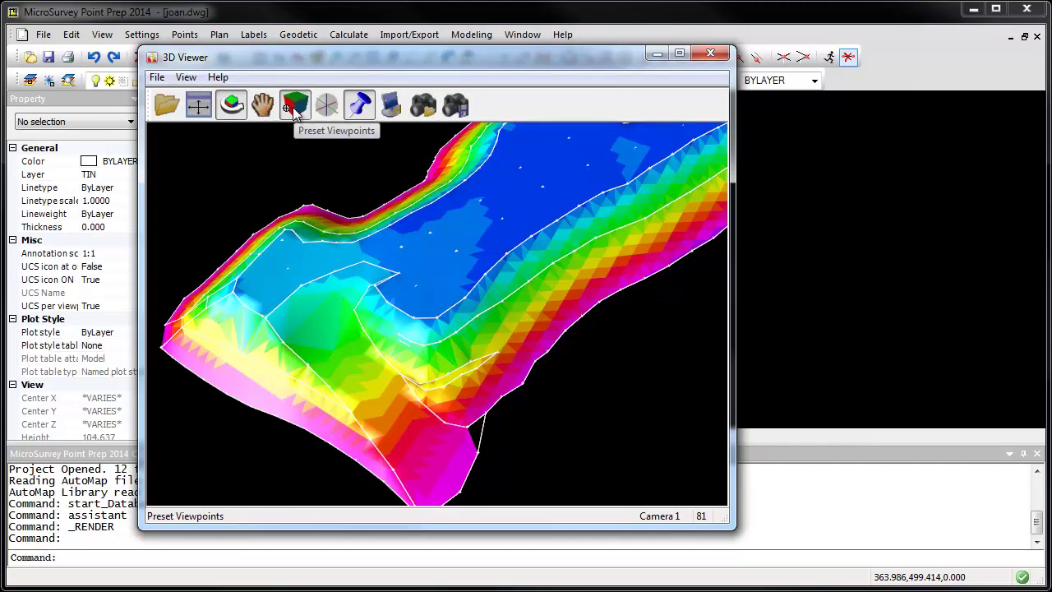
click(479, 206)
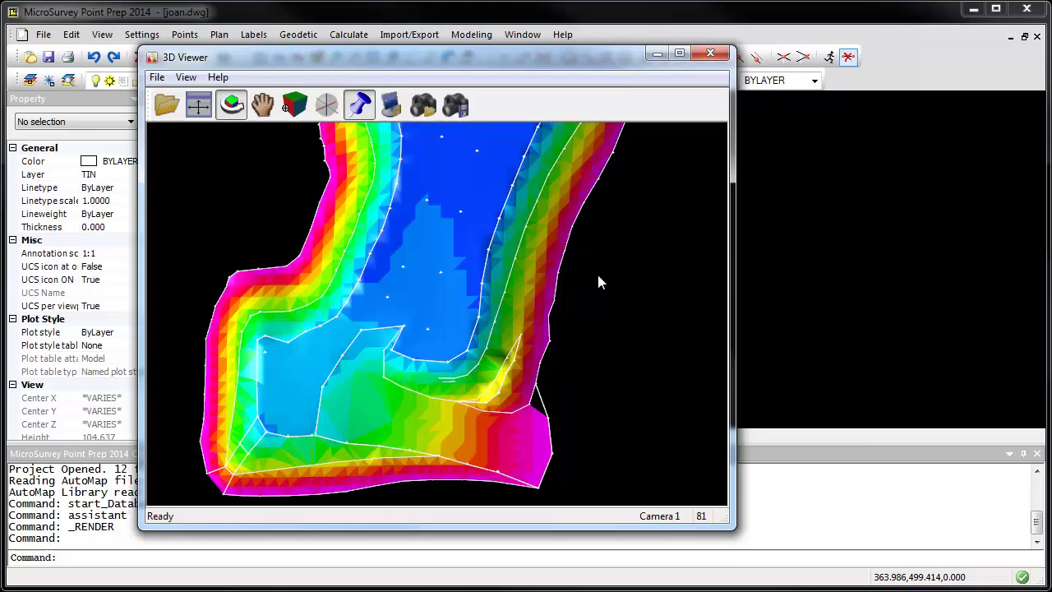
scroll(600, 278, down, 3)
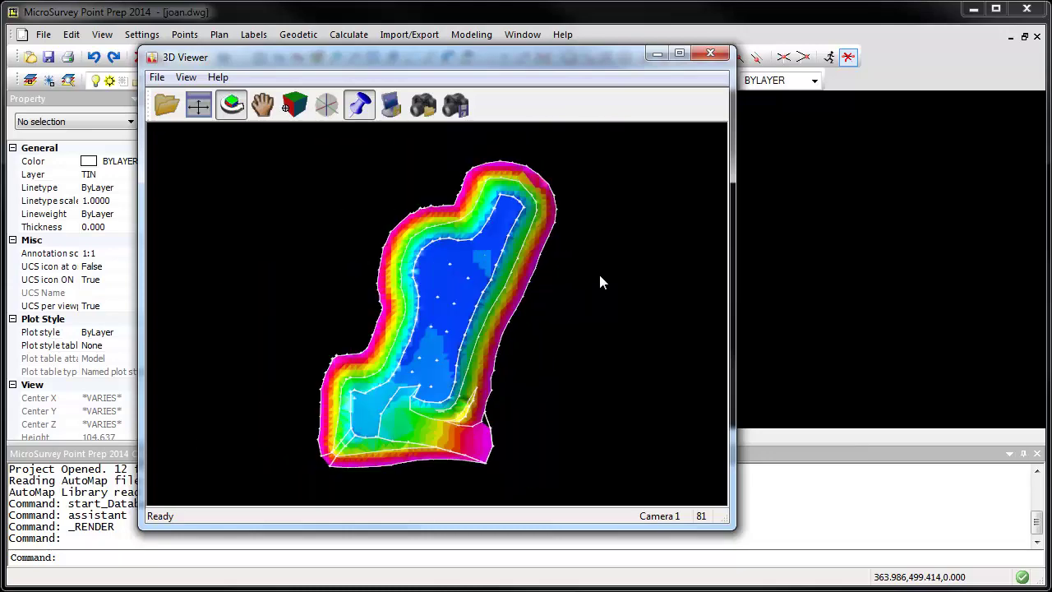
click(712, 55)
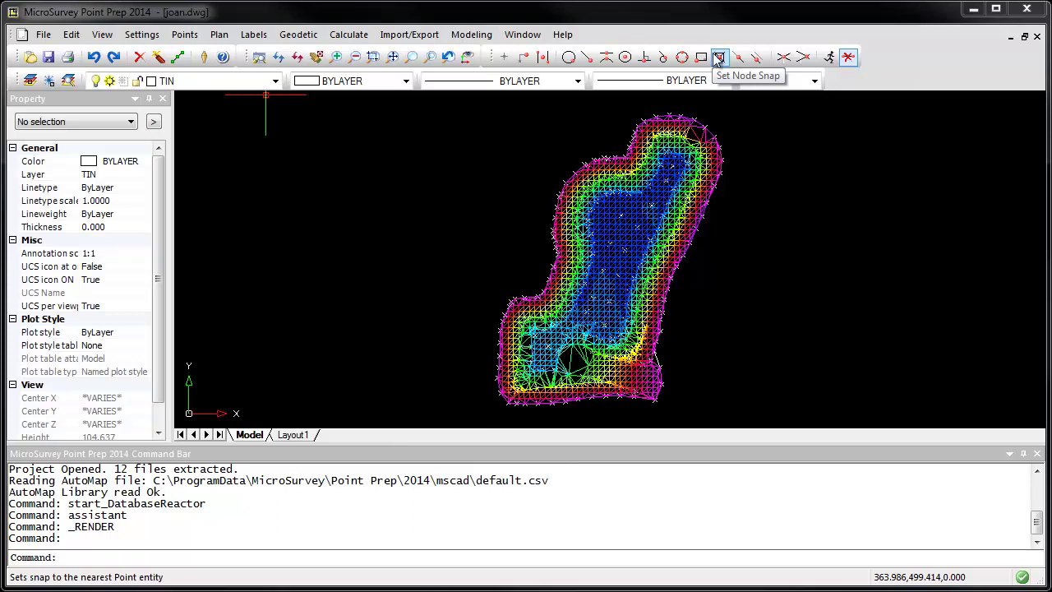
Insert a camera node-snapped on the TIN's lower-right edge, aimed at an interior surface node.
click(102, 35)
mouse_move(133, 95)
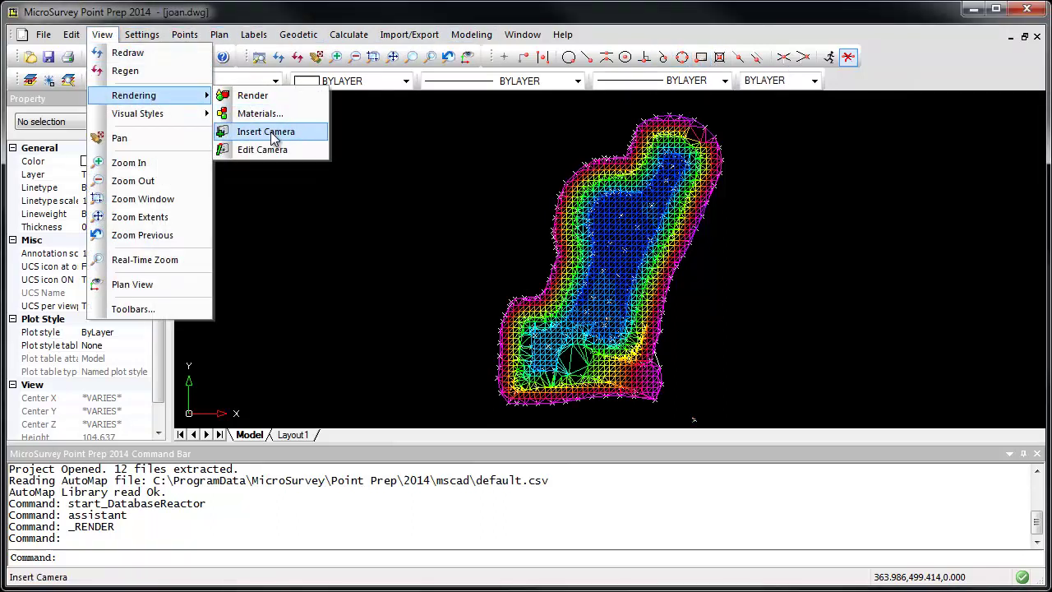
click(270, 131)
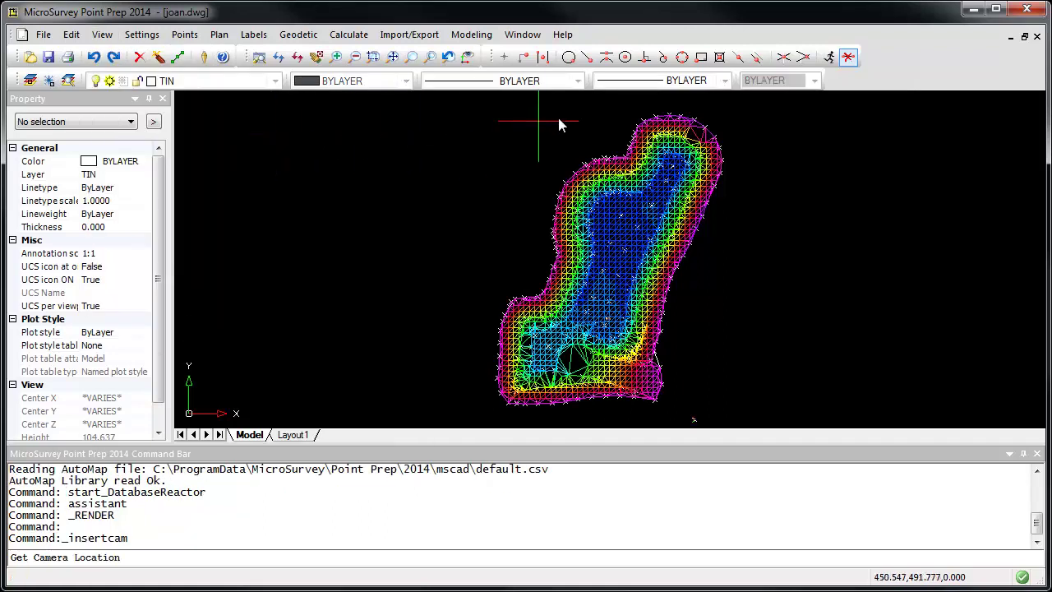
click(719, 57)
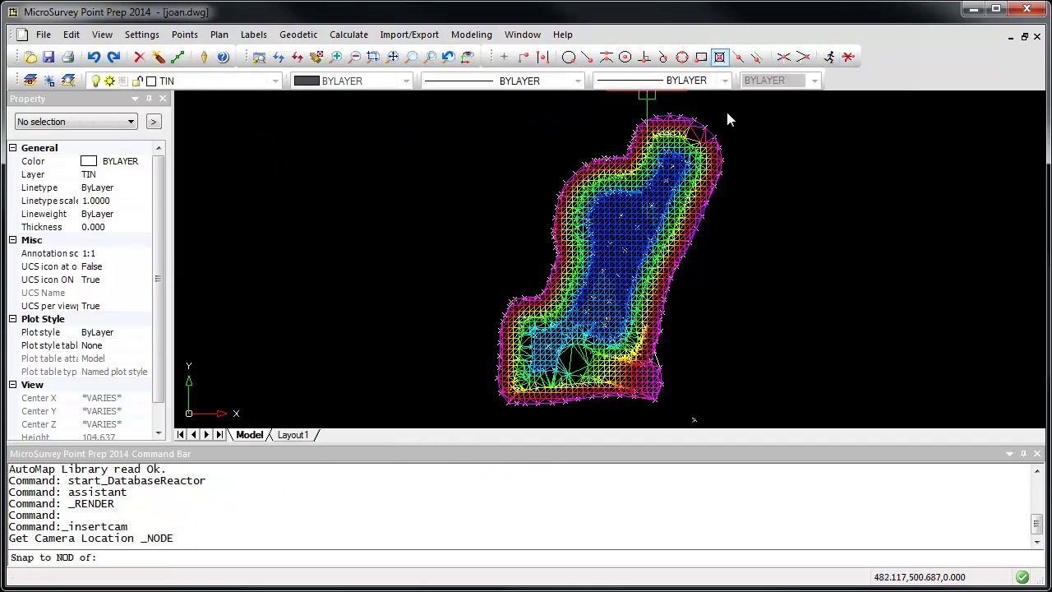
click(668, 393)
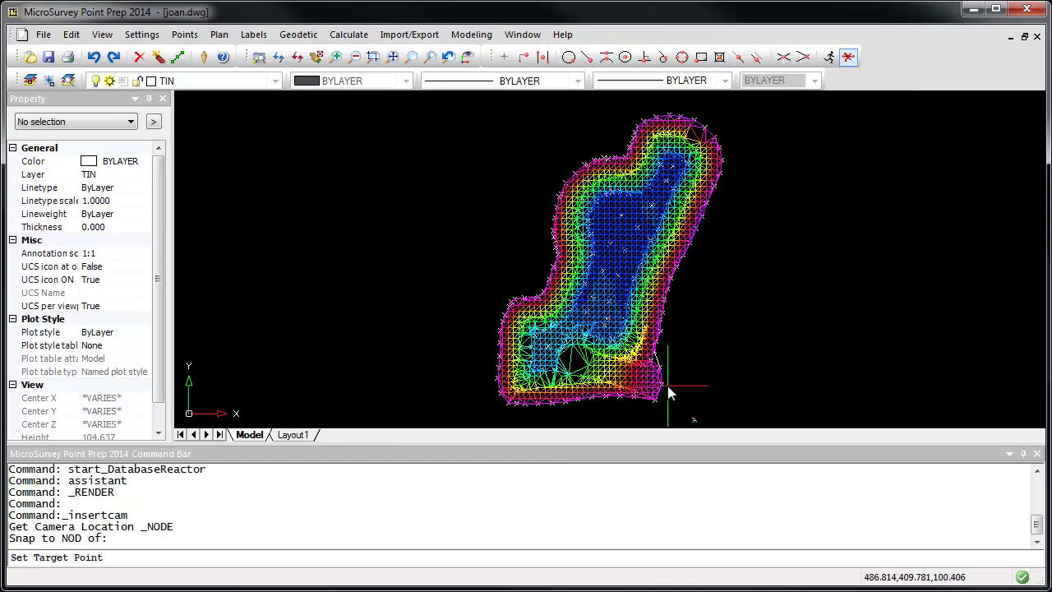
click(717, 58)
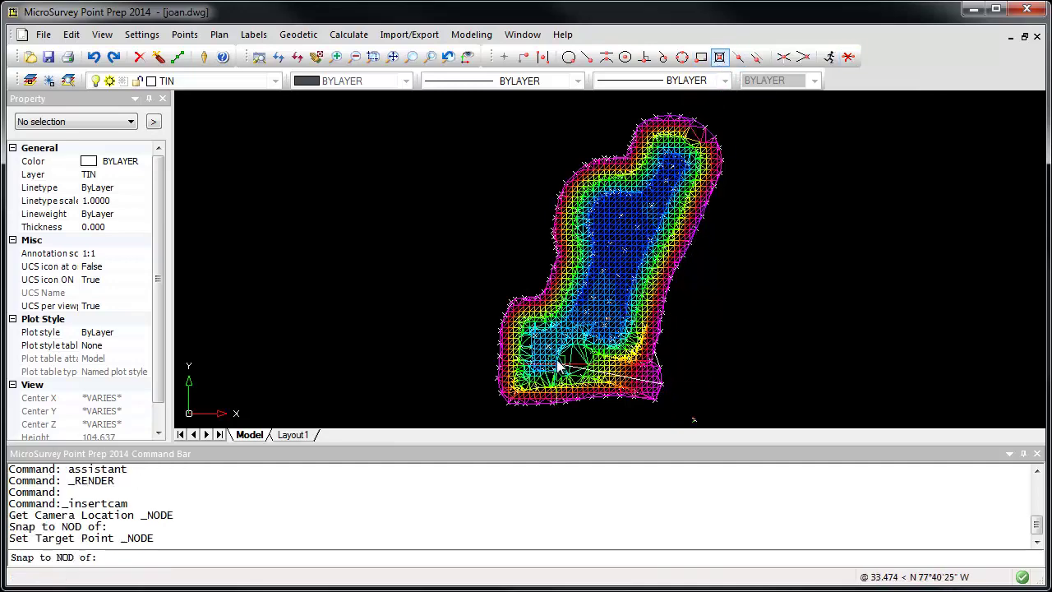
scroll(567, 354, up, 5)
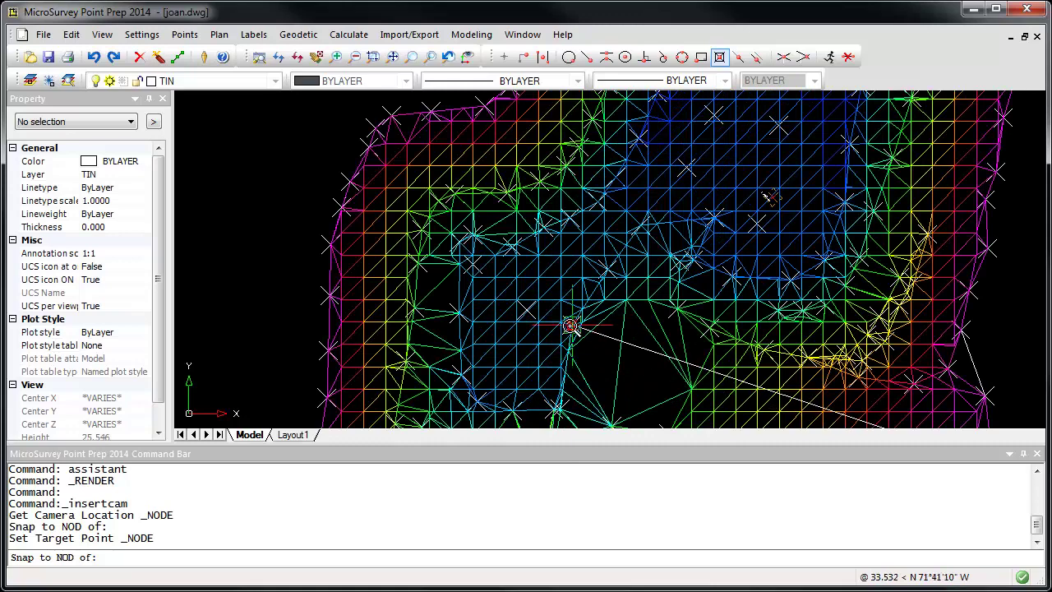
click(569, 326)
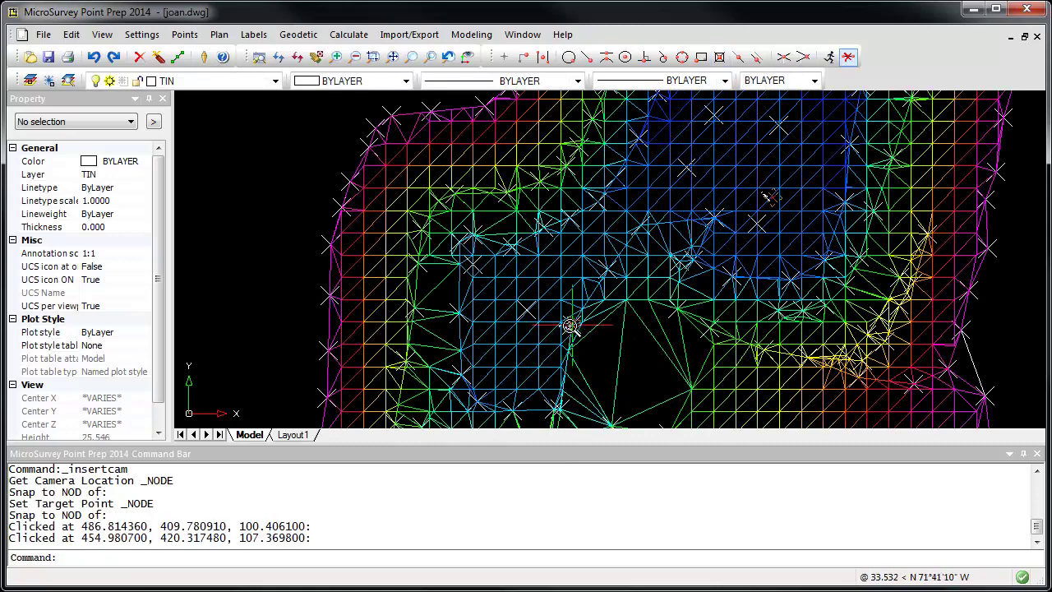
In Edit Camera, raise Camera 2's Location Z from 100.4060 to 101.4059 and save.
click(102, 34)
mouse_move(187, 99)
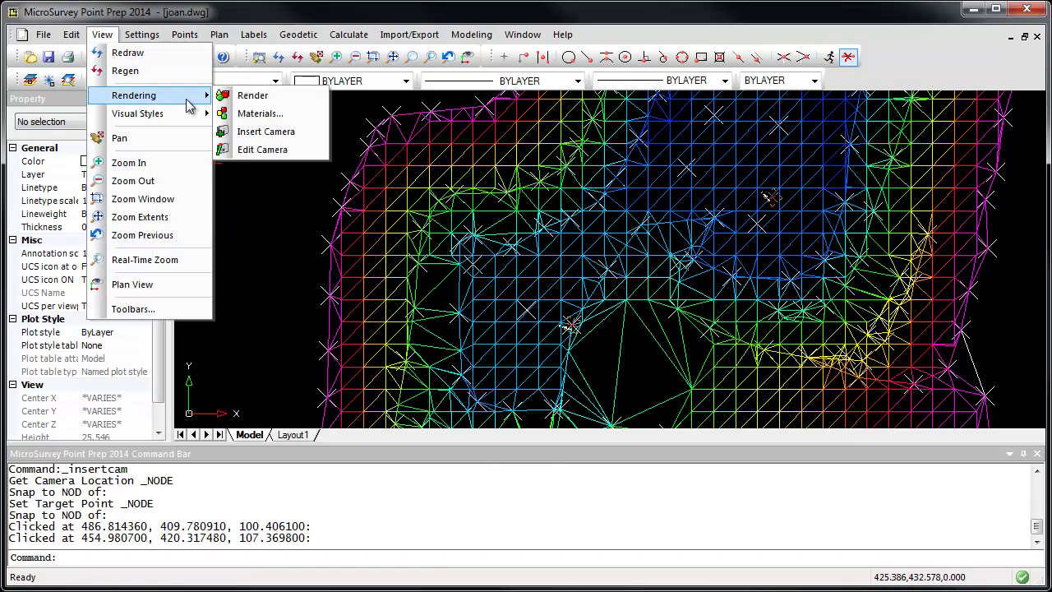
click(271, 150)
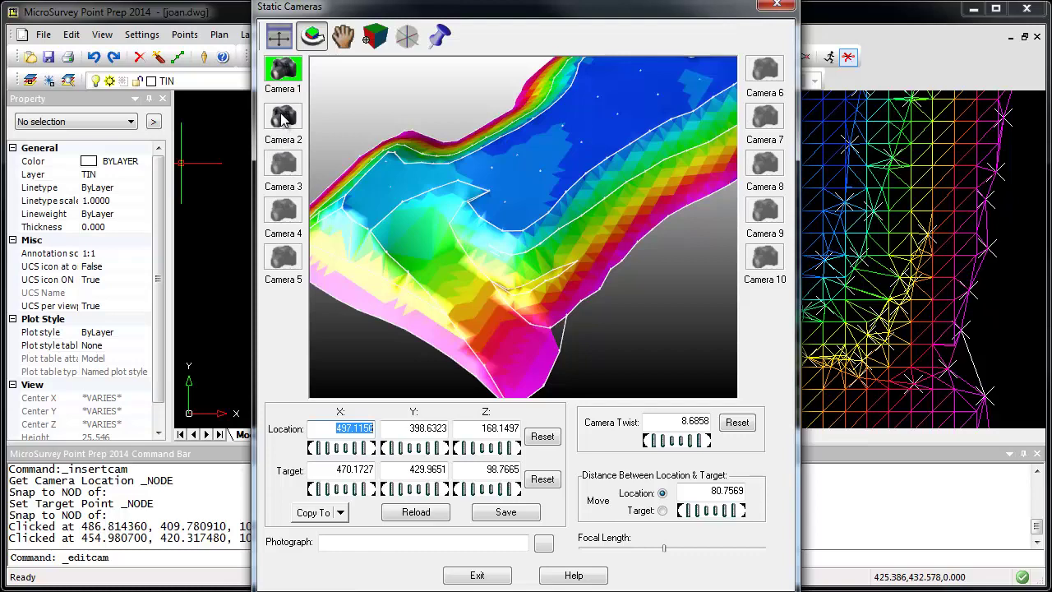
click(284, 119)
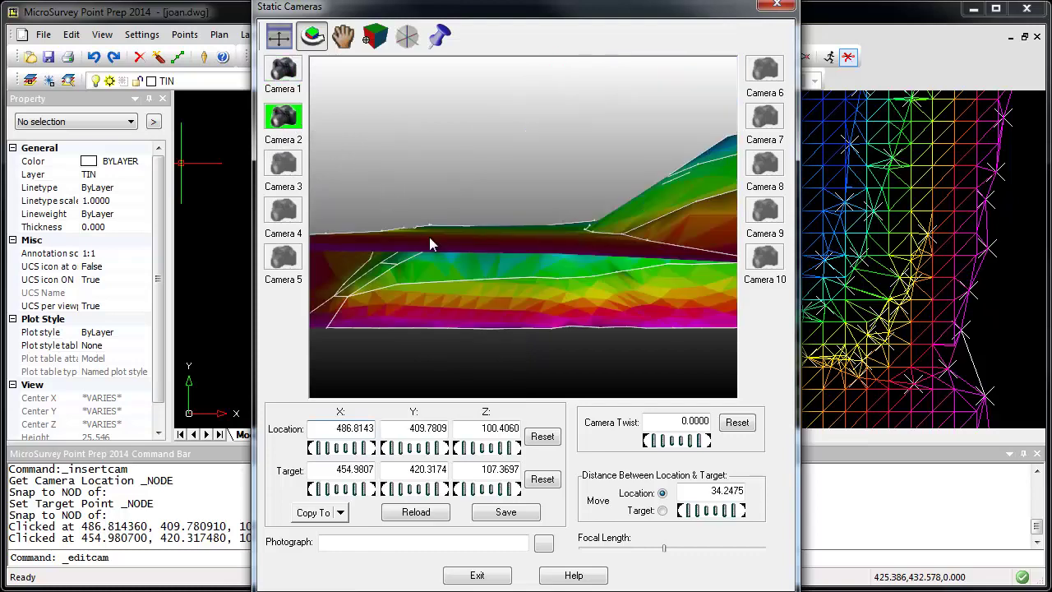
click(511, 449)
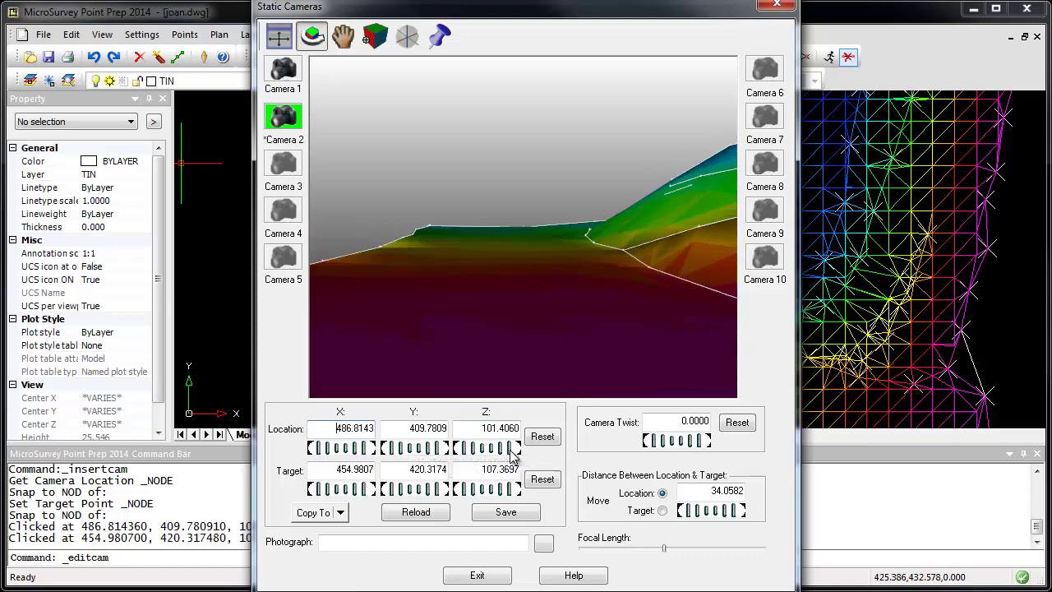
click(513, 517)
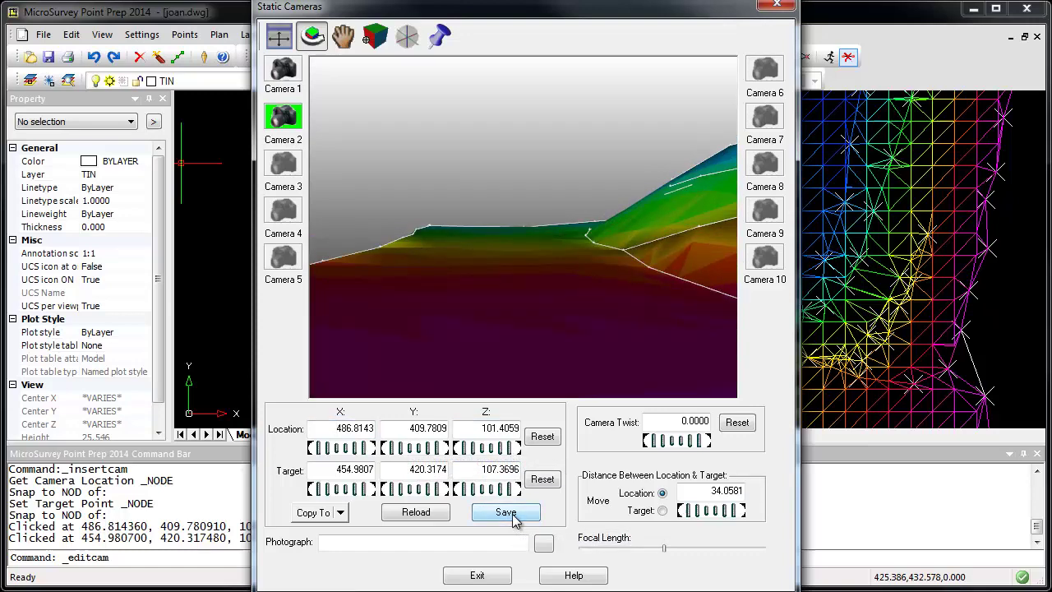
click(488, 576)
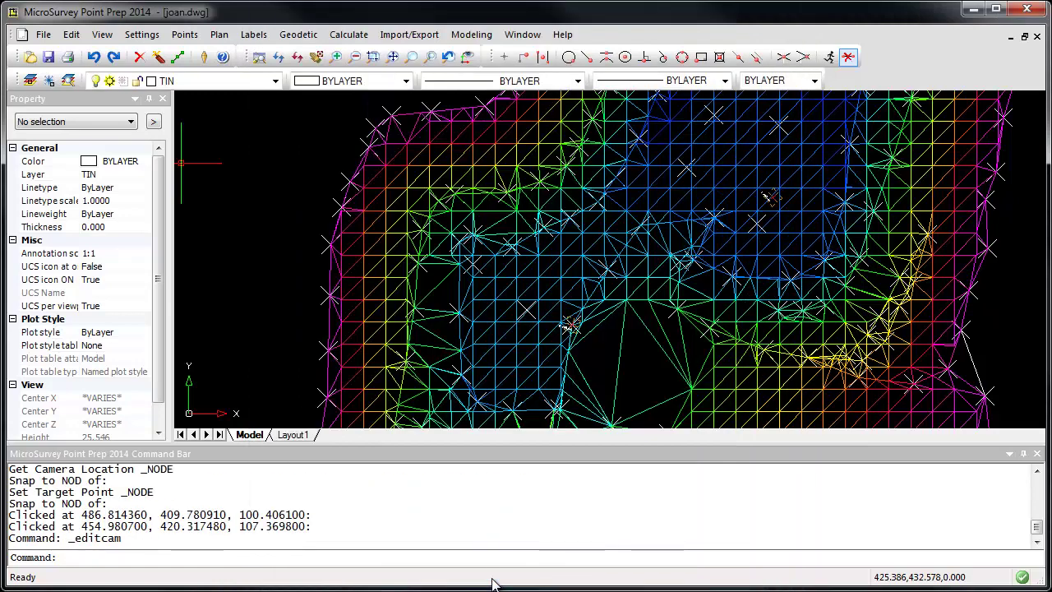
Start View > Rendering > Materials, pick the TIN mesh, and skip background selection.
click(102, 36)
mouse_move(156, 95)
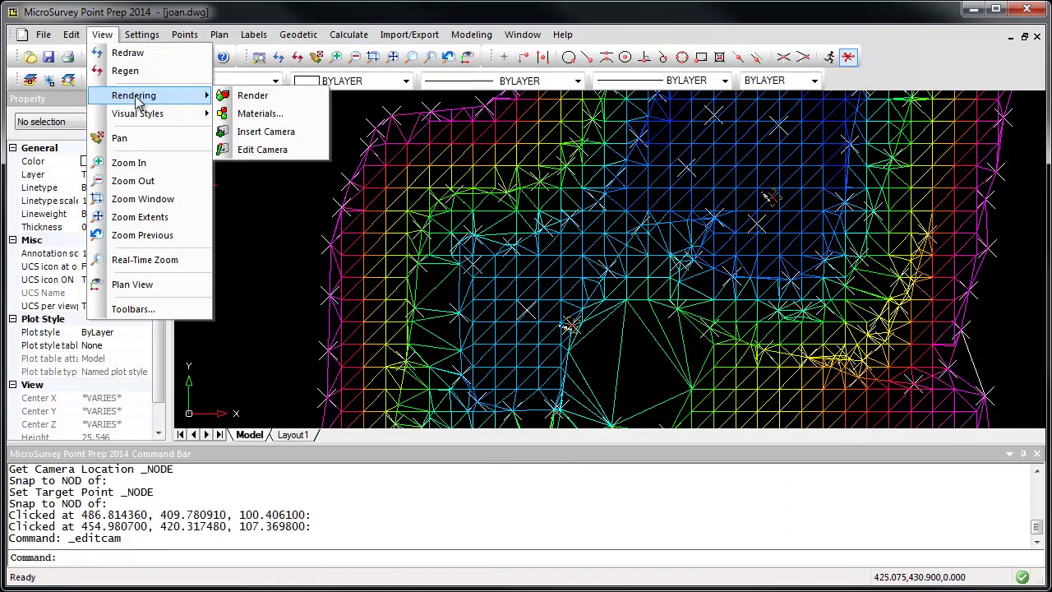
click(263, 114)
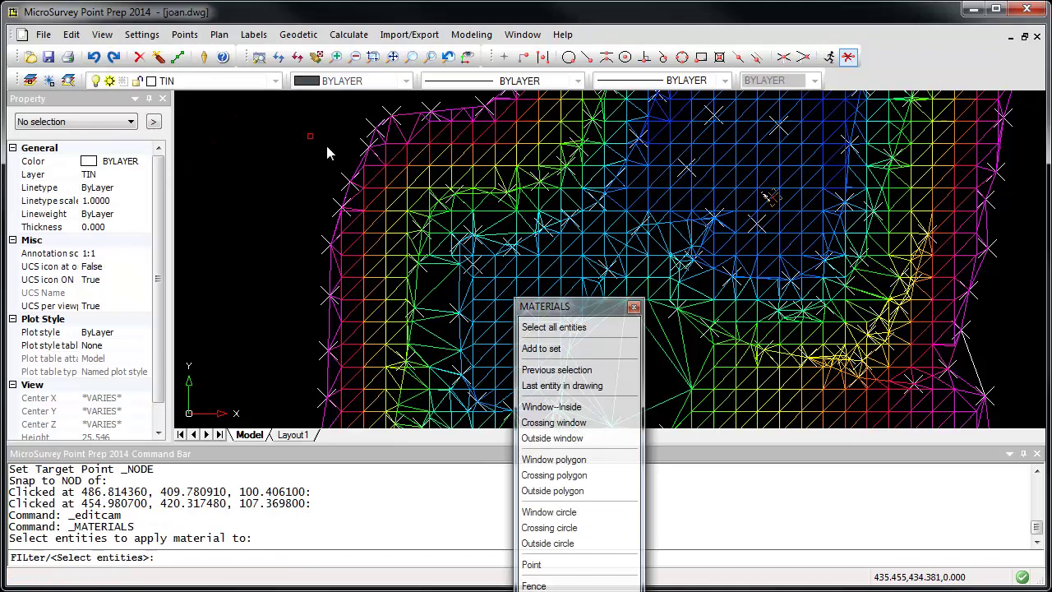
click(397, 188)
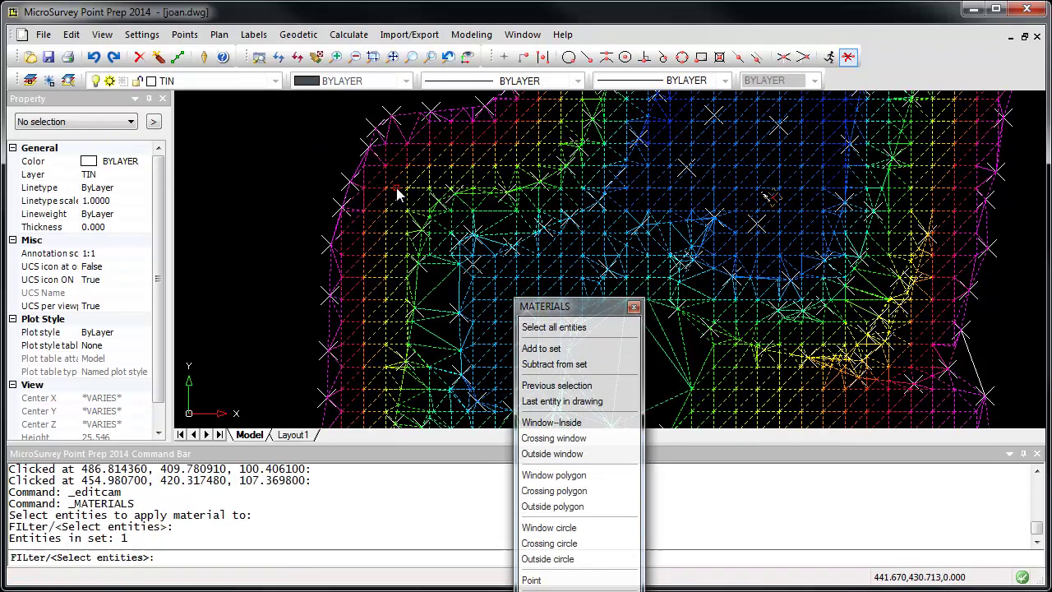
key(Return)
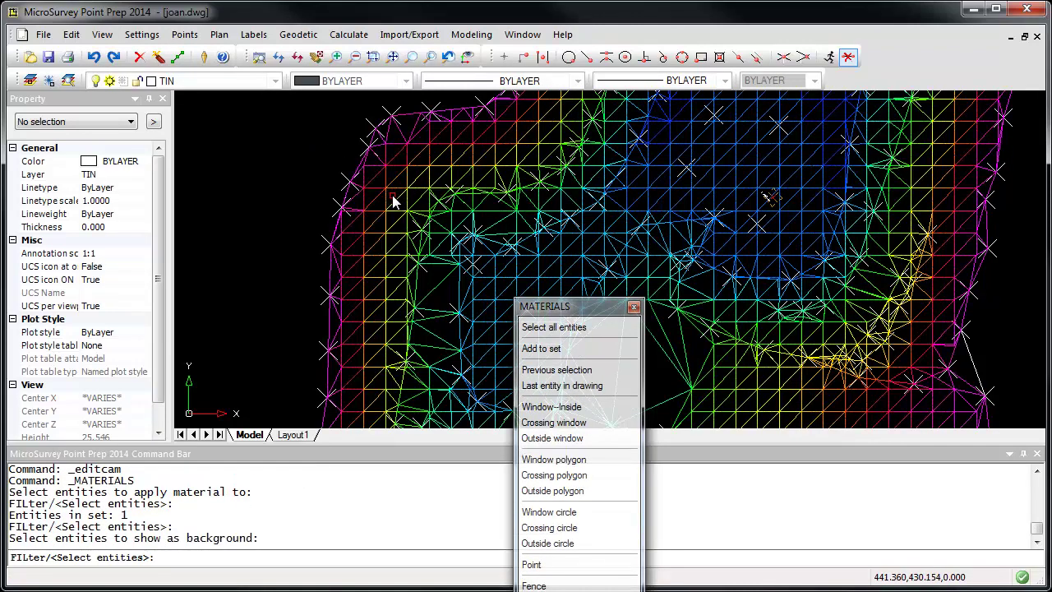
key(Return)
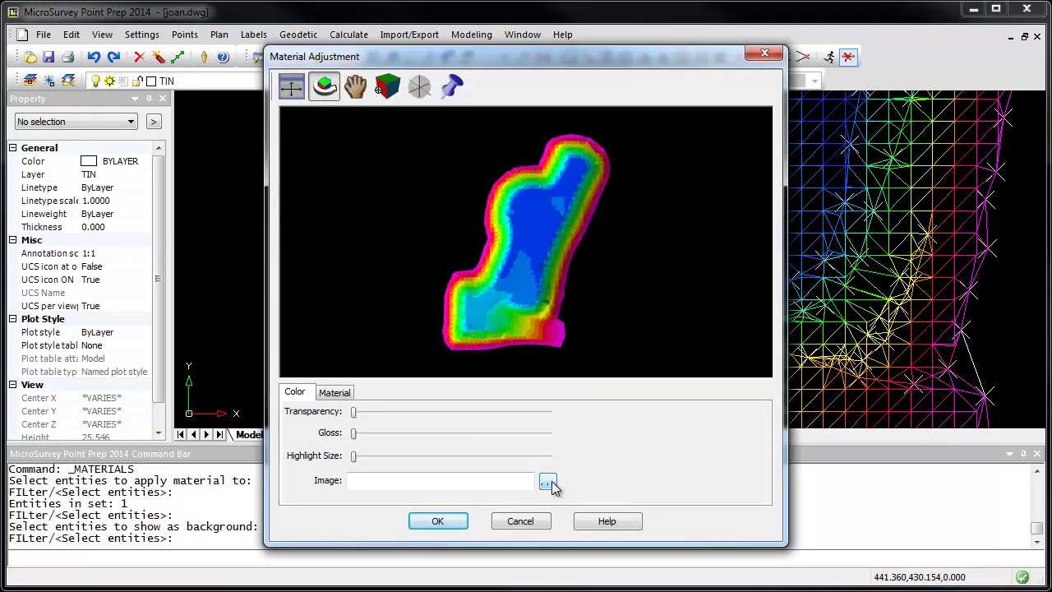
Load fine_gravel_6080090.jpg from the Textures folder as the material's image.
click(548, 483)
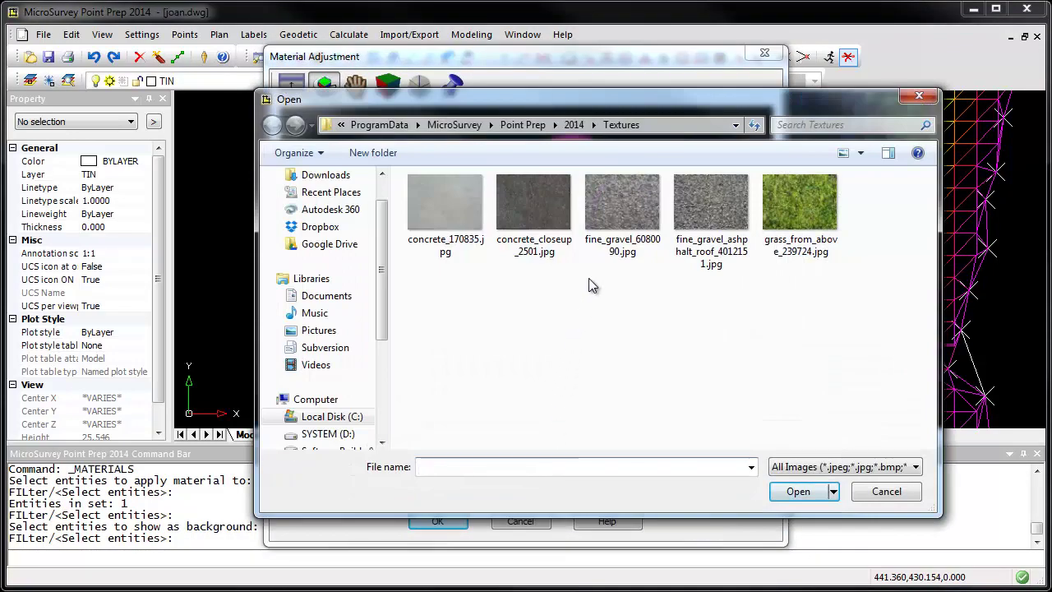
click(626, 215)
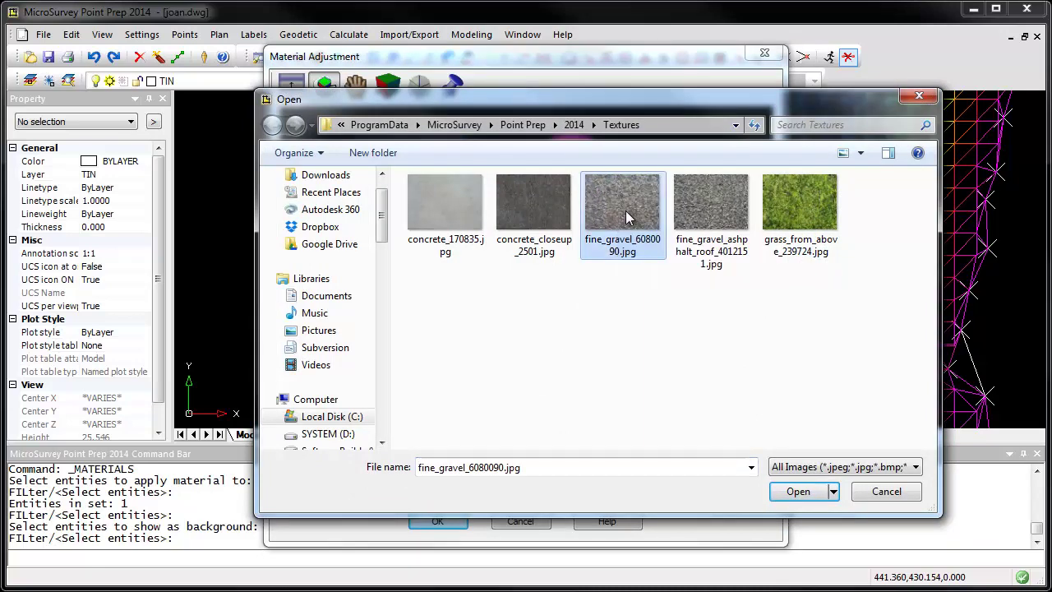
click(790, 491)
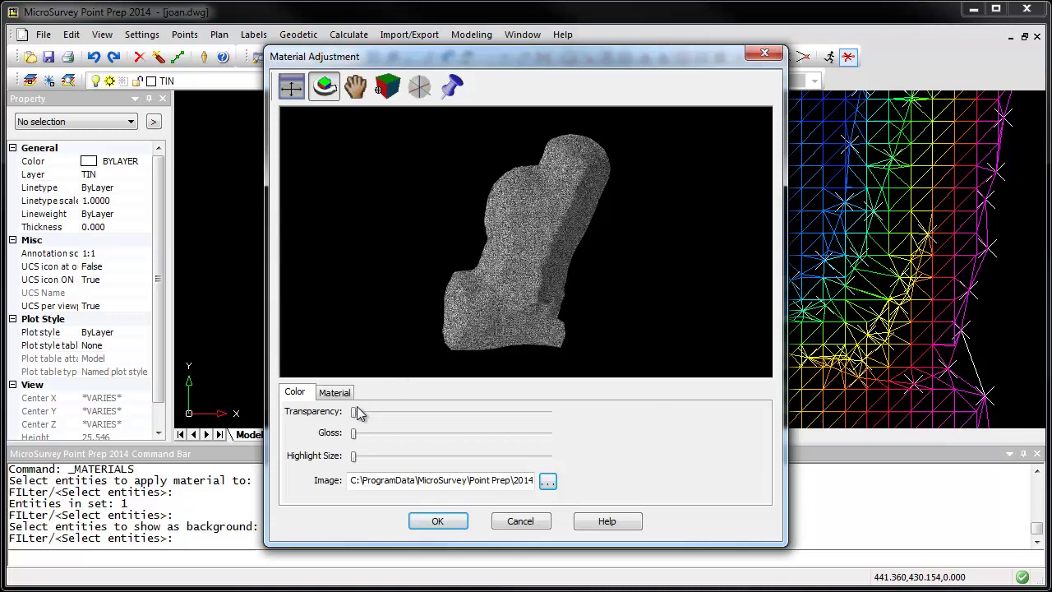
Test transparency, gloss and highlight sliders, leave gloss and highlight size at zero, and accept.
drag(355, 417, 357, 440)
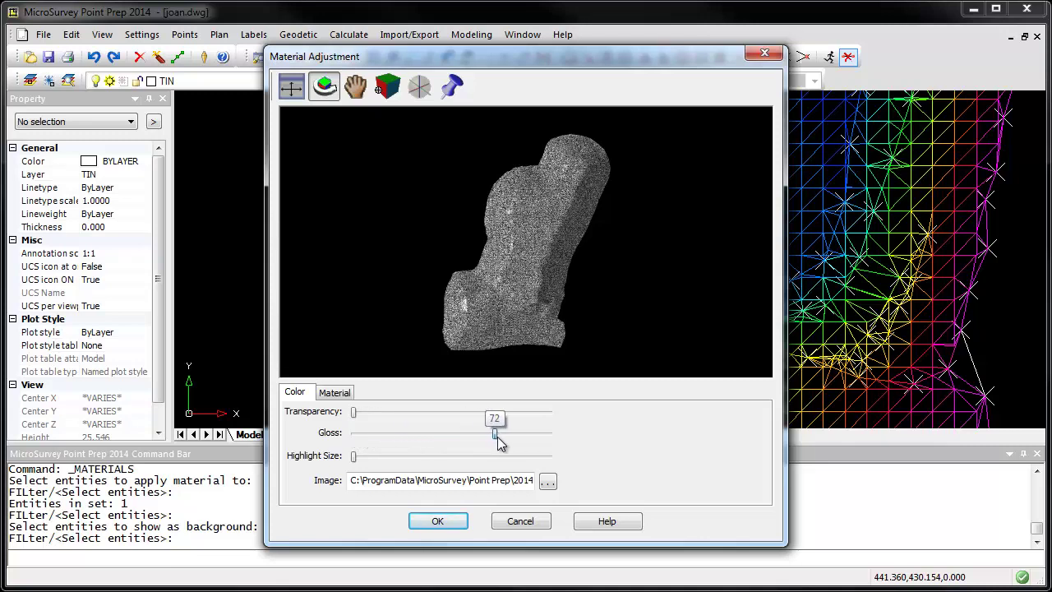
drag(499, 442, 501, 442)
mouse_move(355, 465)
mouse_down()
mouse_move(461, 461)
mouse_move(343, 469)
mouse_up()
drag(497, 434, 337, 437)
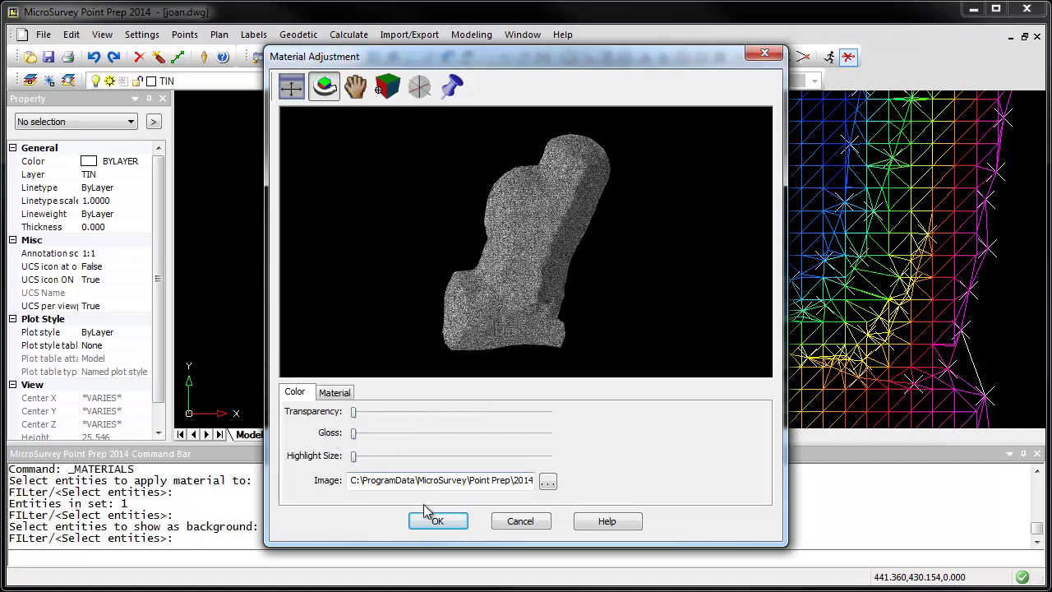
click(436, 523)
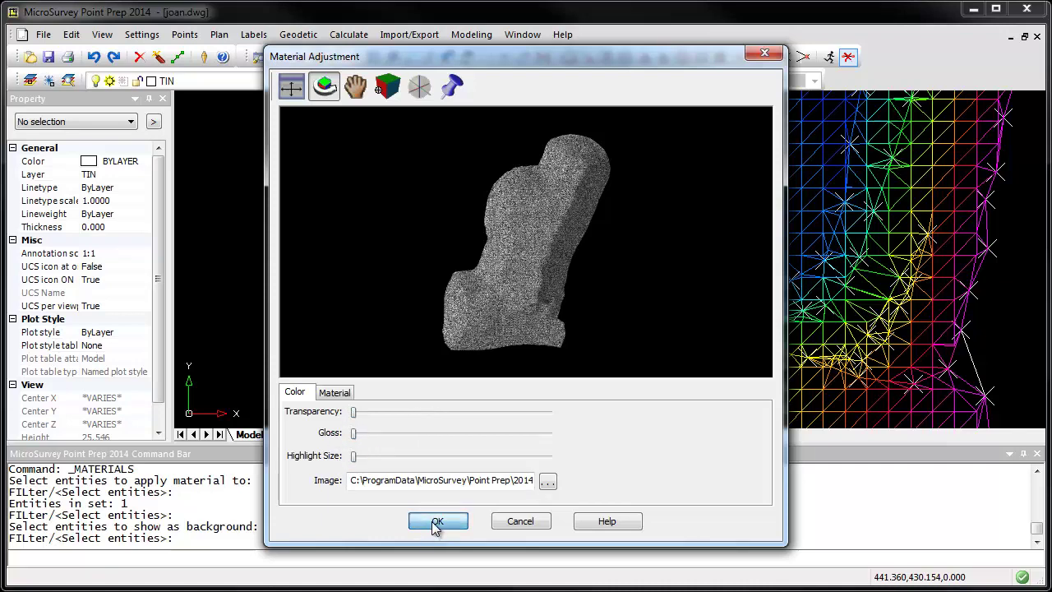
Render joan.dwg's surface with the grey gravel texture in the 3D Viewer.
click(102, 35)
mouse_move(150, 98)
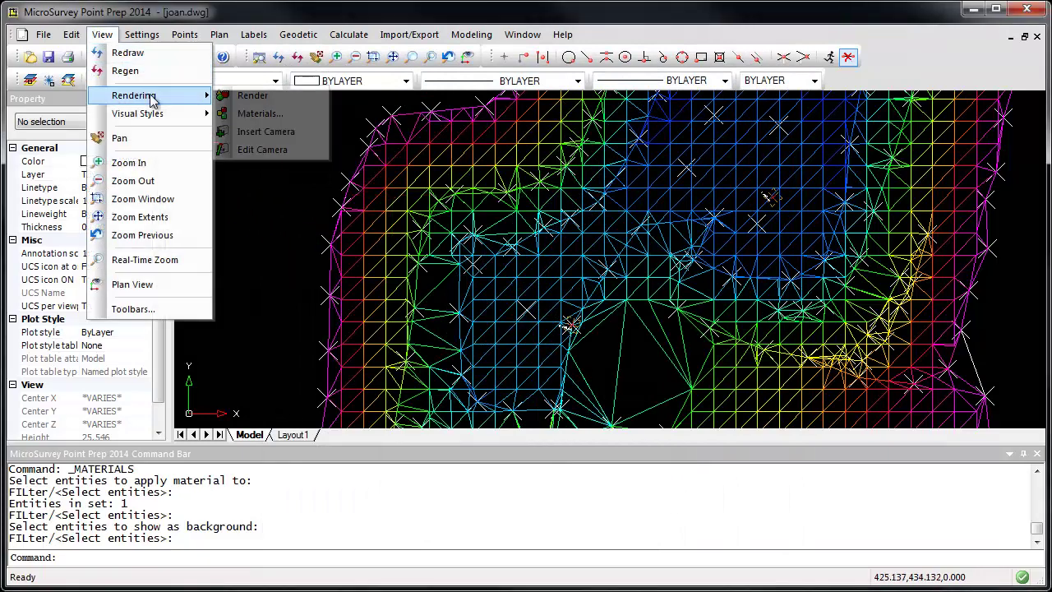
click(253, 96)
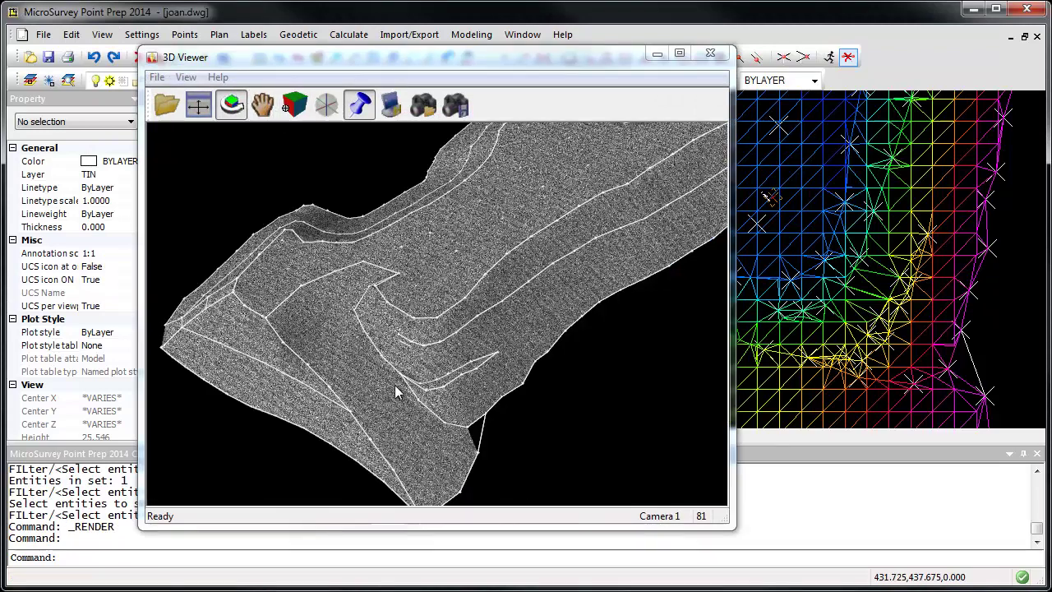
click(158, 78)
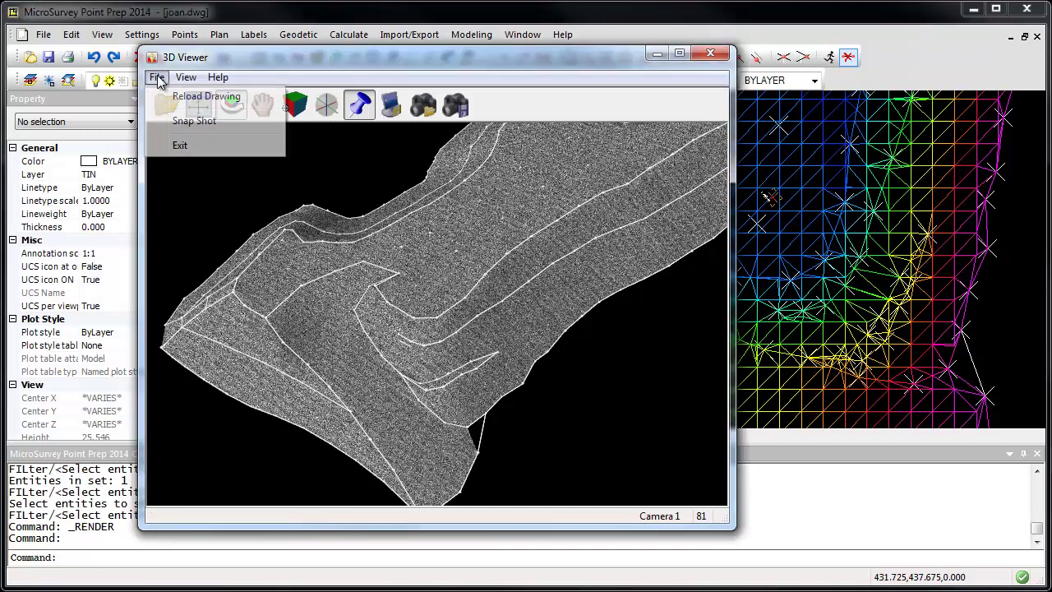
Take a snapshot as joan.png, leave the image size options unchanged, and choose PNG (*.png) type.
click(200, 121)
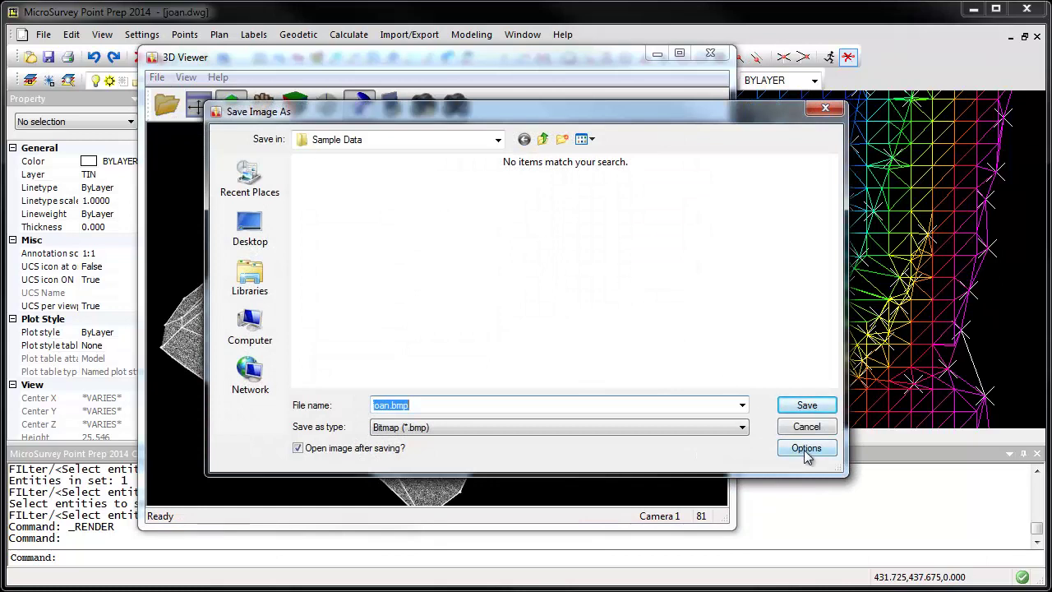
click(805, 449)
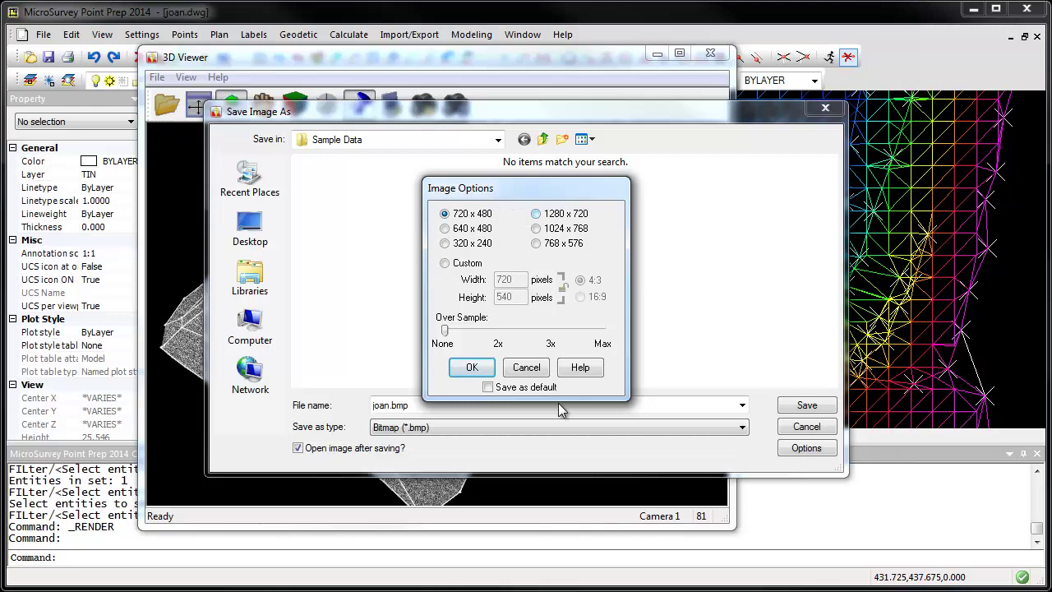
click(526, 368)
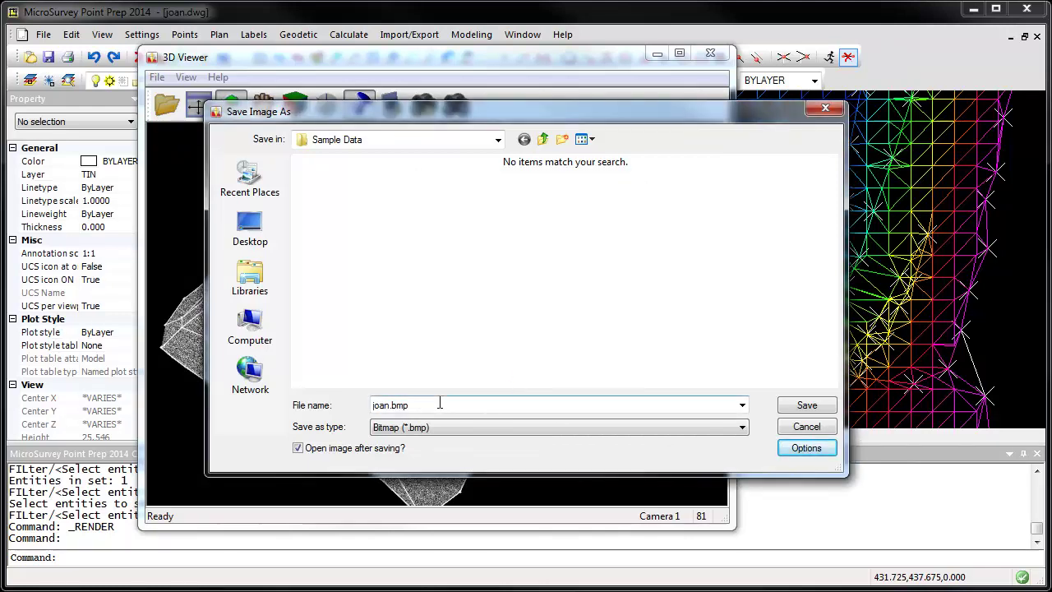
click(437, 427)
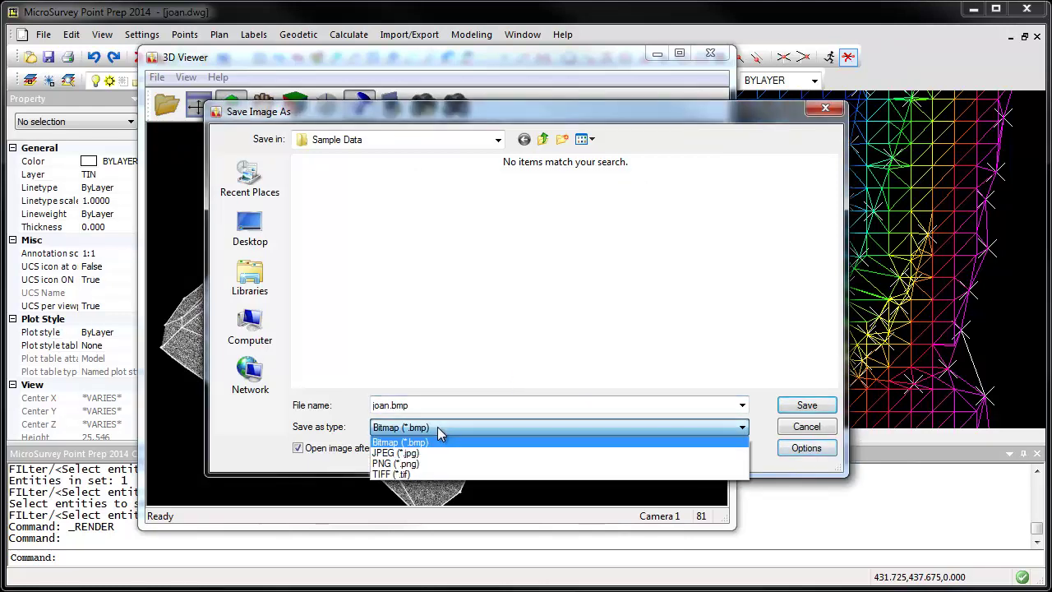
click(407, 463)
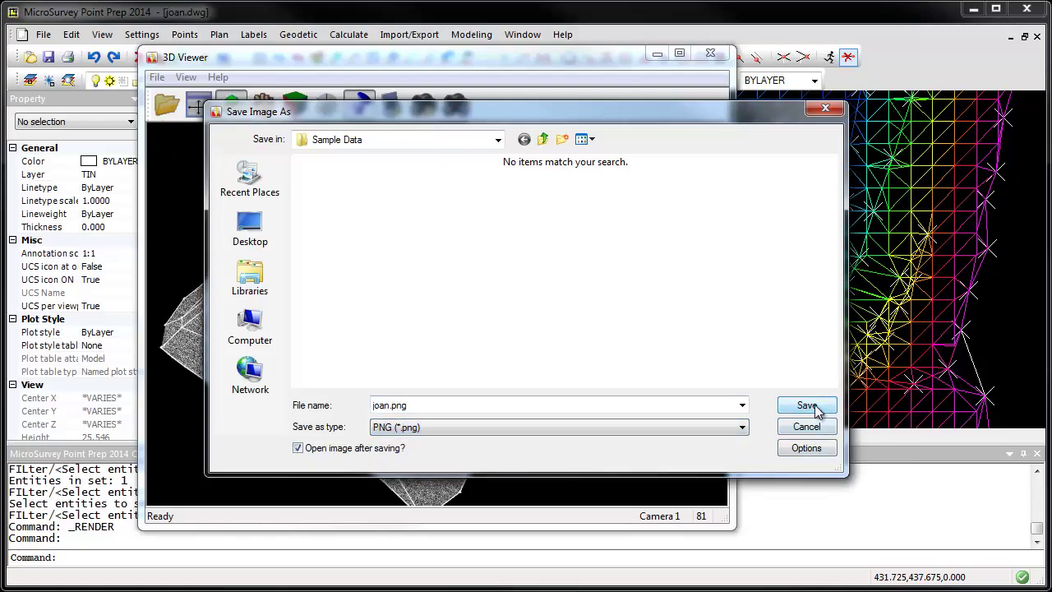